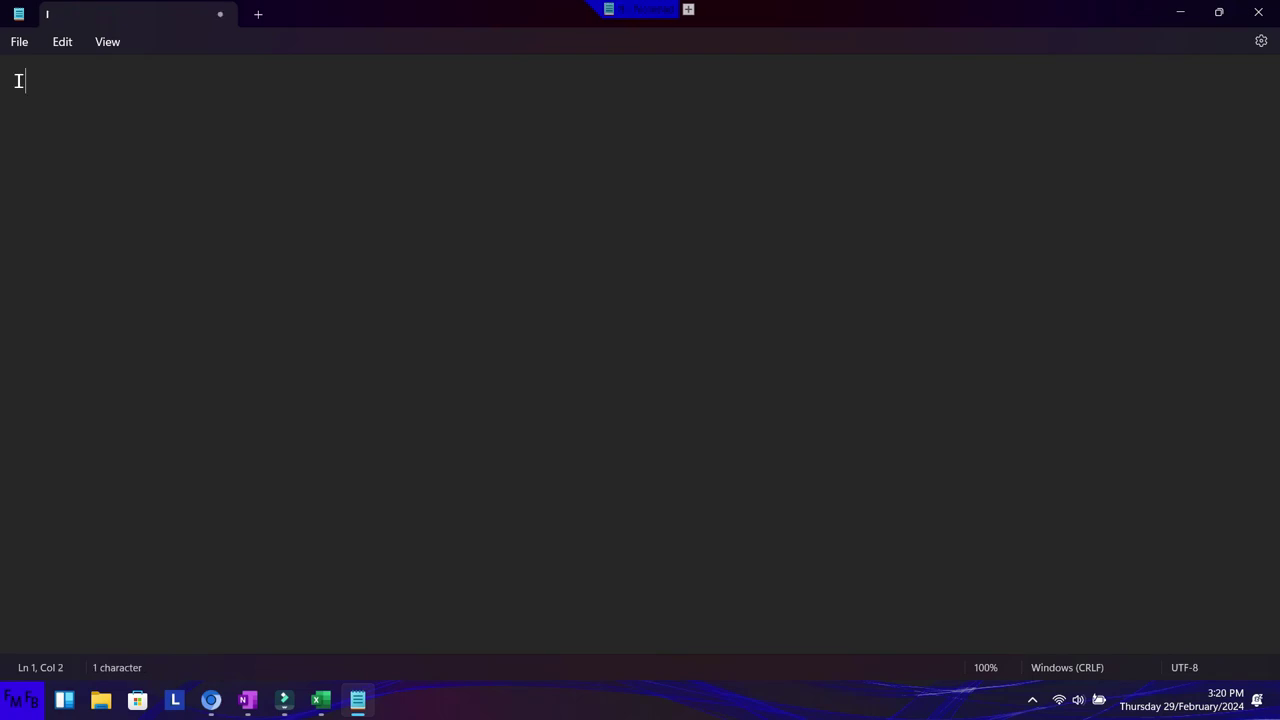
Step: Type the English/Spanish intro on two ways to duplicate a shape, ending 'sin usar ctrl+c y ctrl+v.', and select that phrase
{"action": "type", "text": "this video"}
{"action": "key", "text": "BackSpace"}
{"action": "type", "text": ", I will "}
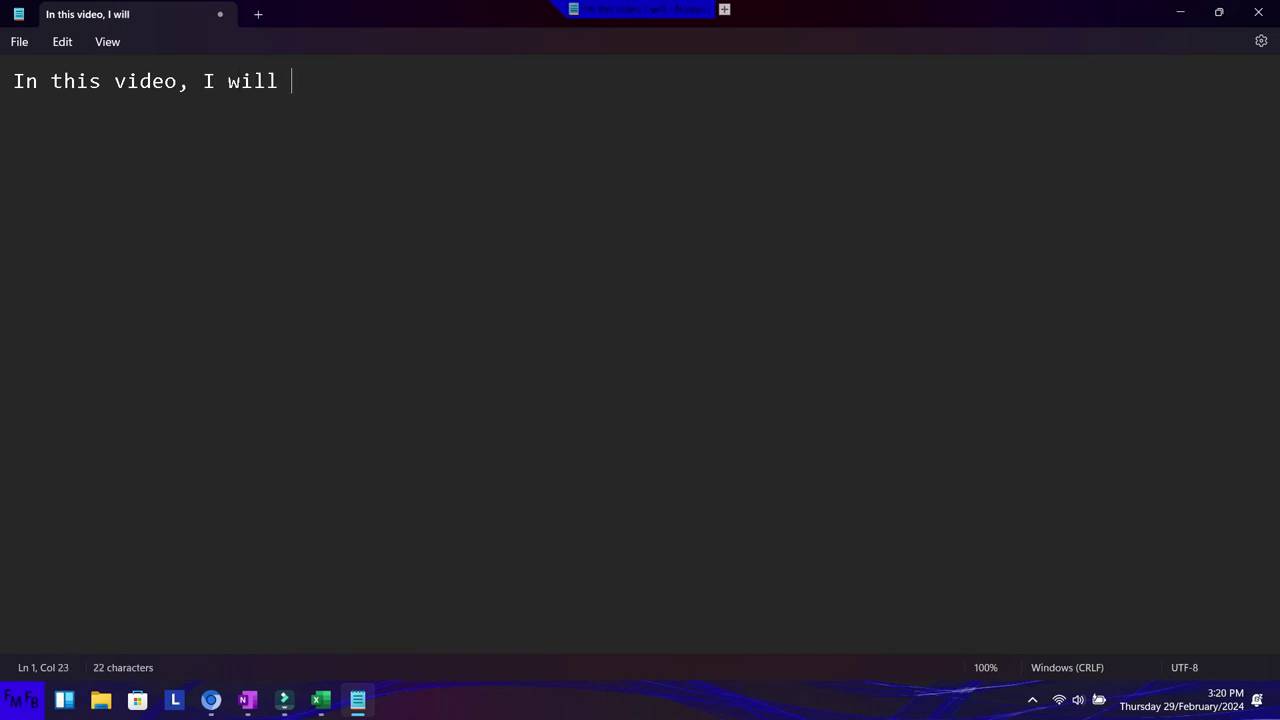
{"action": "type", "text": "show you "}
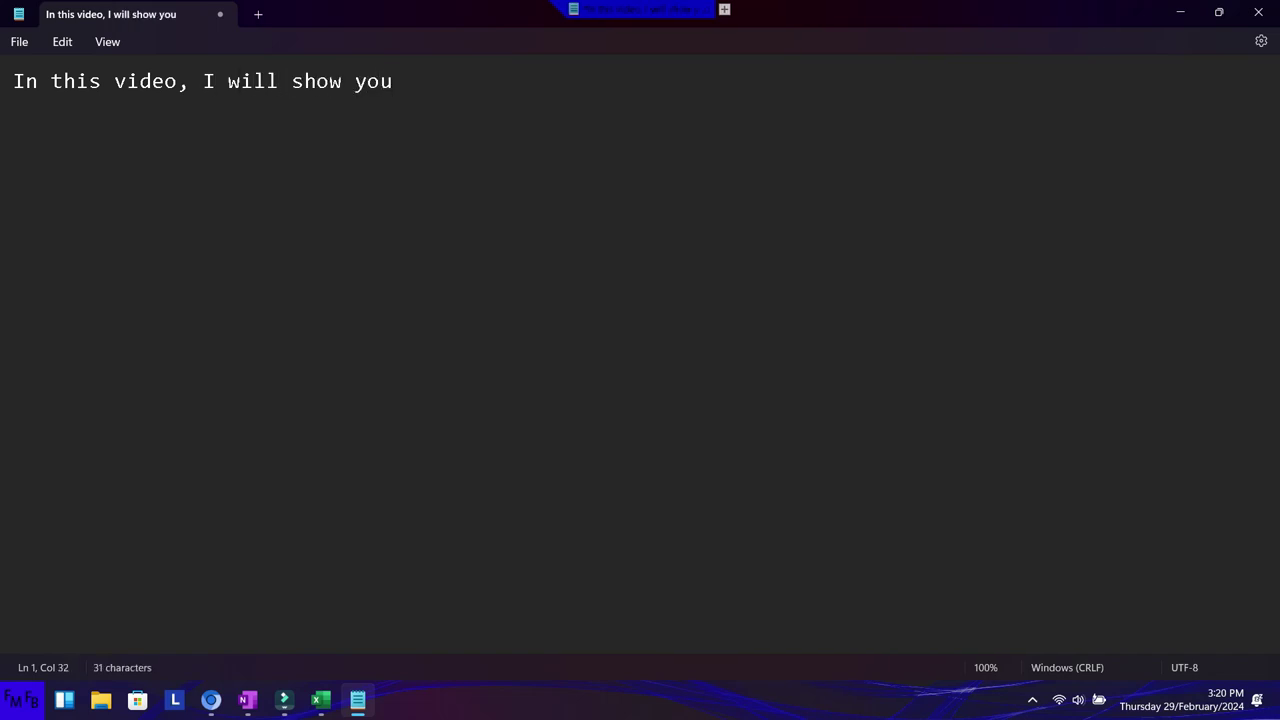
{"action": "type", "text": "2 ways of creating a duplicate of a shape./E"}
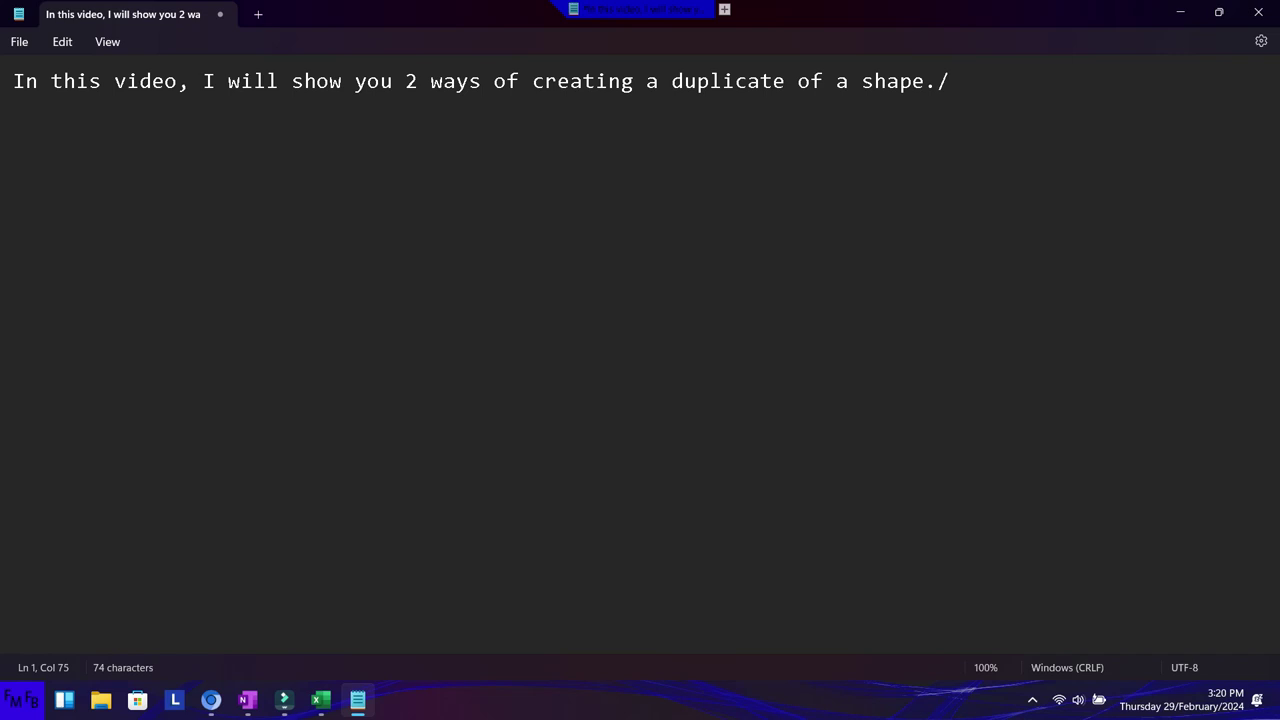
{"action": "type", "text": "n est"}
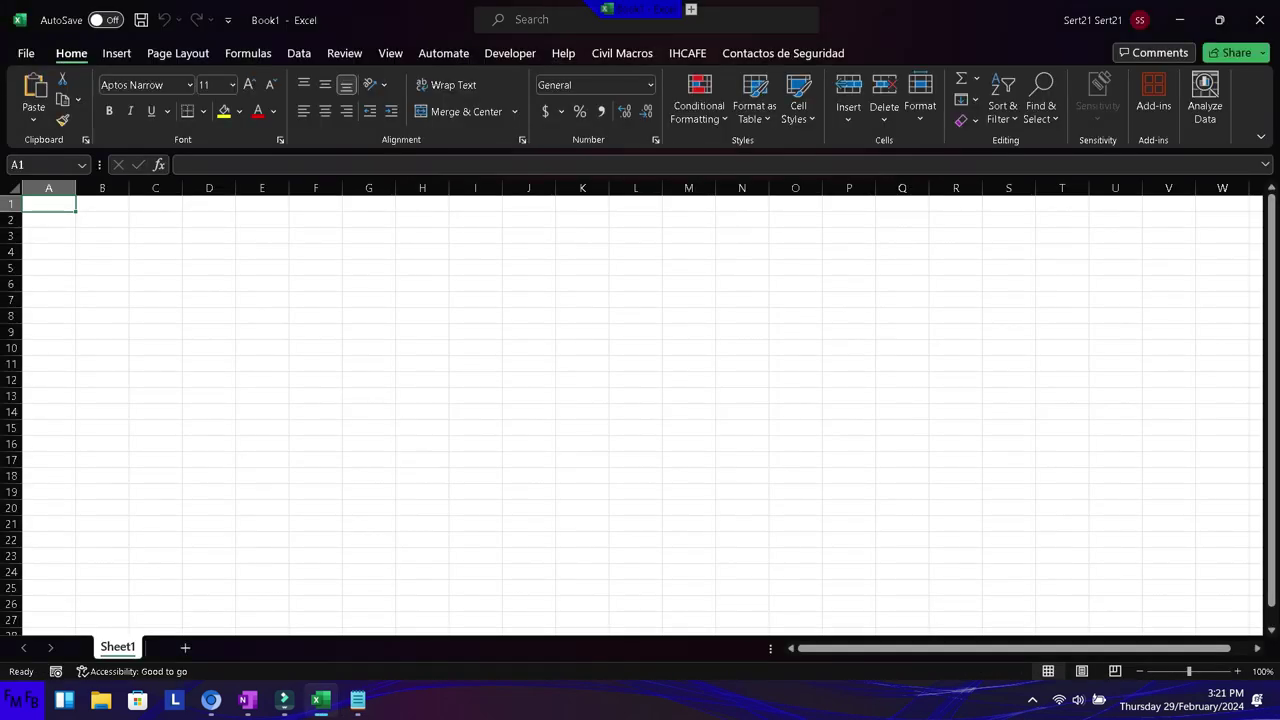
{"action": "type", "text": "e"}
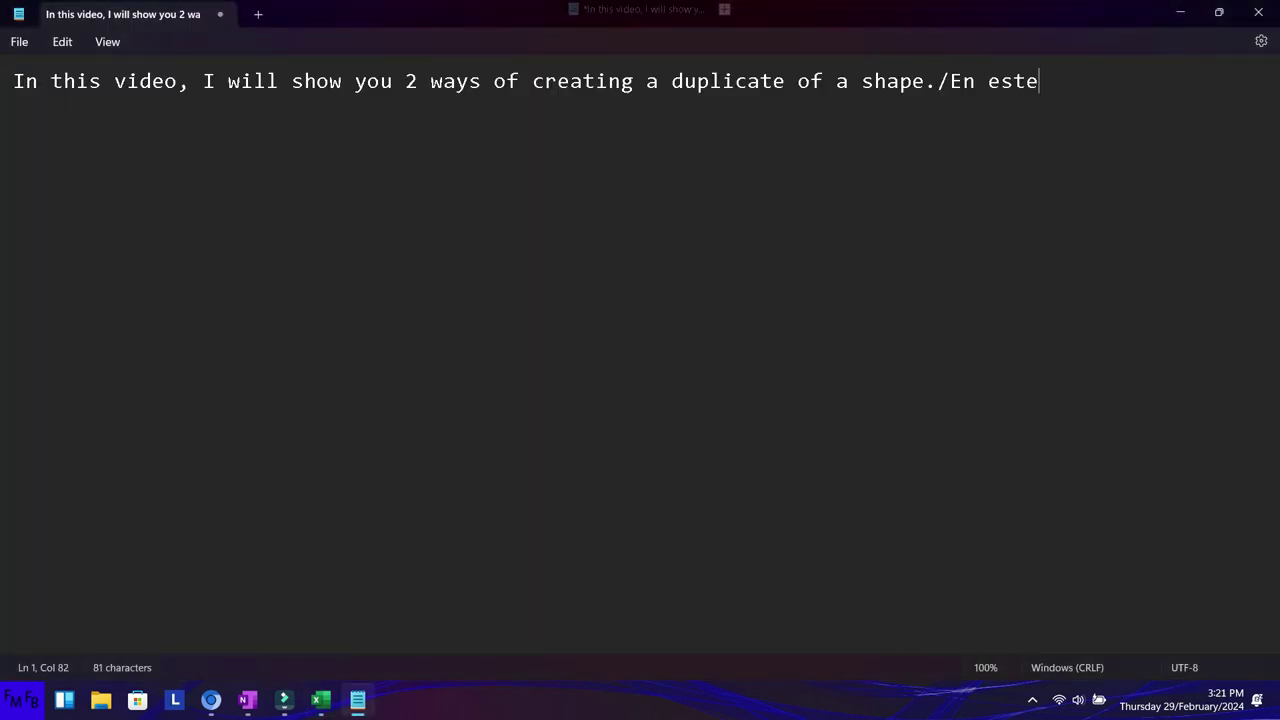
{"action": "type", "text": " video, "}
{"action": "type", "text": "yo les mostraré 2 formas de crear una copia de un shape sin usar ctrl+c"}
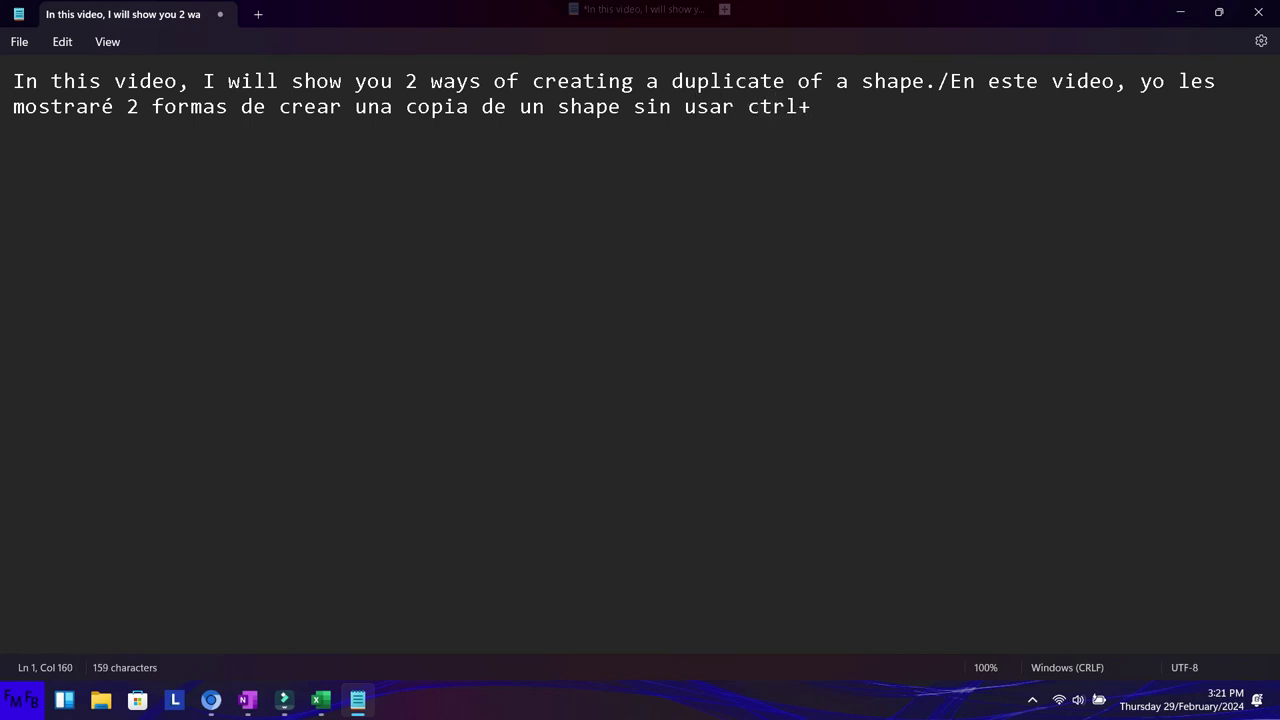
{"action": "type", "text": "."}
{"action": "key", "text": "BackSpace"}
{"action": "type", "text": "y ctrl "}
{"action": "type", "text": "="}
{"action": "key", "text": "BackSpace"}
{"action": "key", "text": "BackSpace"}
{"action": "type", "text": "v."}
{"action": "key", "text": "Left"}
{"action": "key", "text": "ctrl+shift+Left"}
{"action": "key", "text": "ctrl+shift+Left"}
{"action": "key", "text": "ctrl+shift+Left"}
{"action": "key", "text": "ctrl+shift+Left"}
{"action": "key", "text": "ctrl+shift+Left"}
{"action": "key", "text": "ctrl+shift+Left"}
{"action": "key", "text": "ctrl+shift+Left"}
{"action": "key", "text": "ctrl+c"}
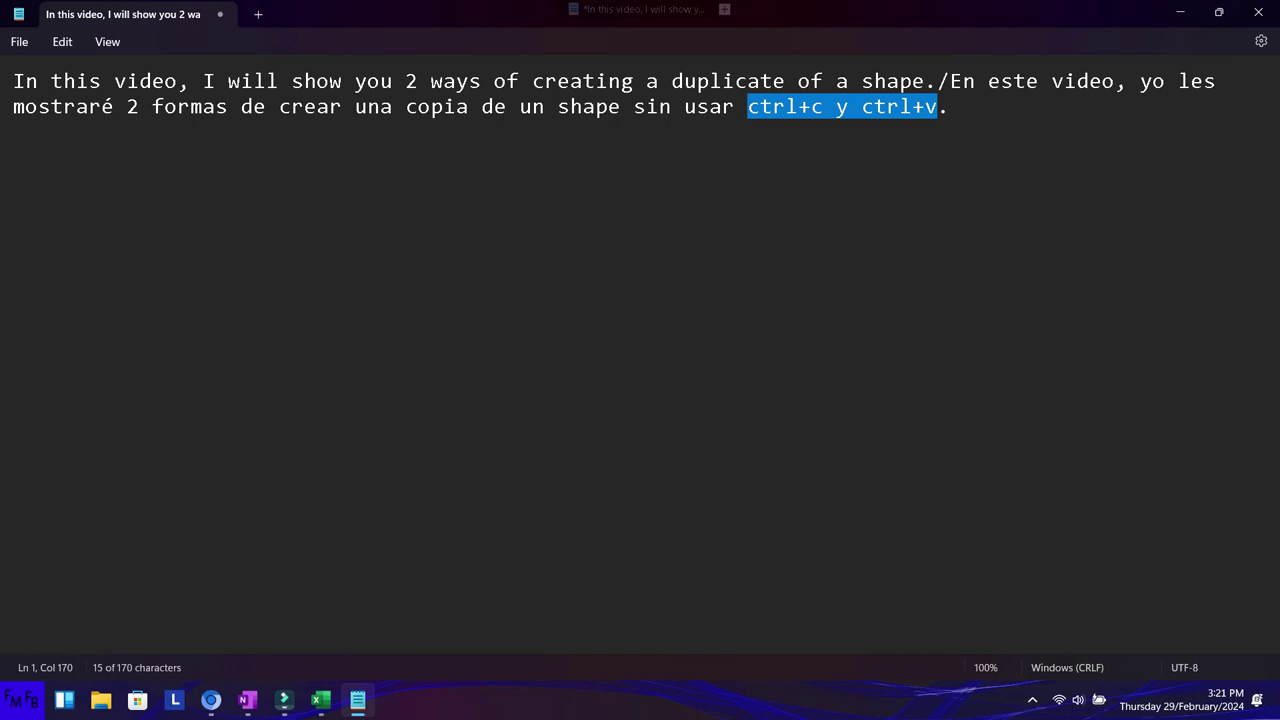
Step: Insert 'without using ctrl+c & ctrl+v' after 'shape' in the English sentence, then switch to Excel
{"action": "key", "text": "Up"}
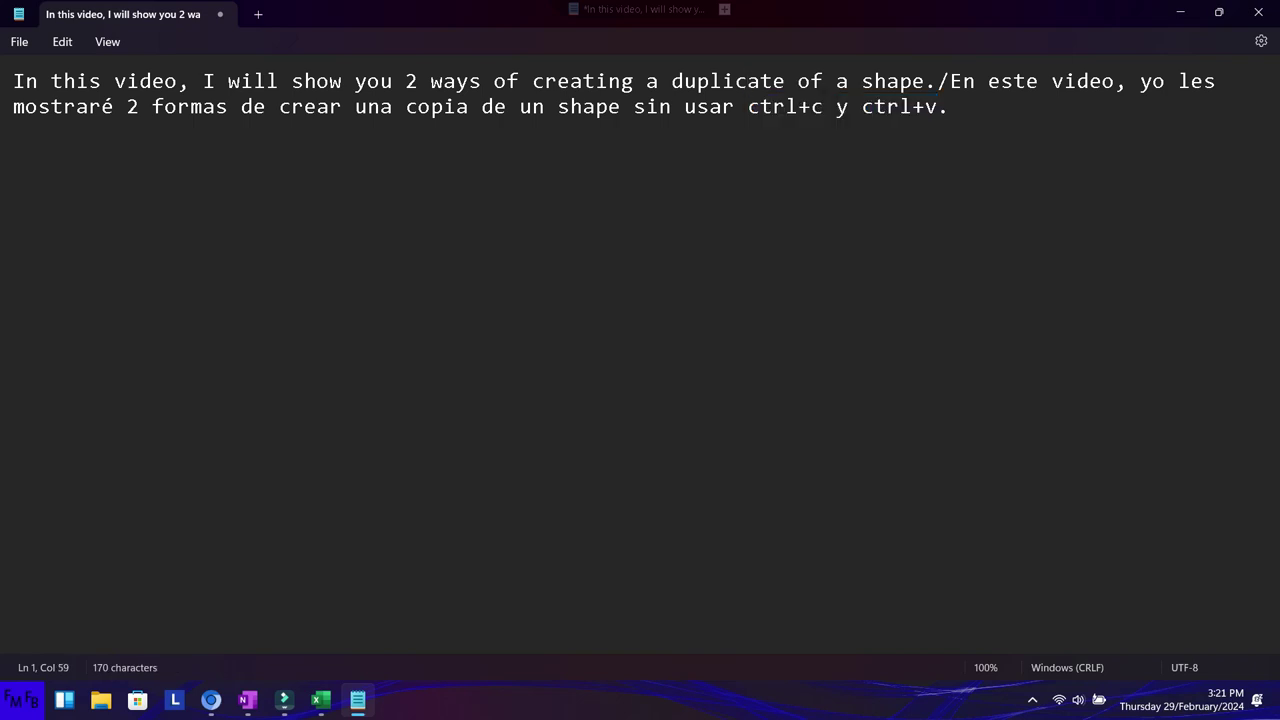
{"action": "left_click", "coordinate": [773, 81]}
{"action": "key", "text": "Right"}
{"action": "key", "text": "Right"}
{"action": "key", "text": "Right"}
{"action": "key", "text": "Right"}
{"action": "key", "text": "Right"}
{"action": "key", "text": "Right"}
{"action": "key", "text": "Right"}
{"action": "key", "text": "Right"}
{"action": "key", "text": "Right"}
{"action": "type", "text": "without us"}
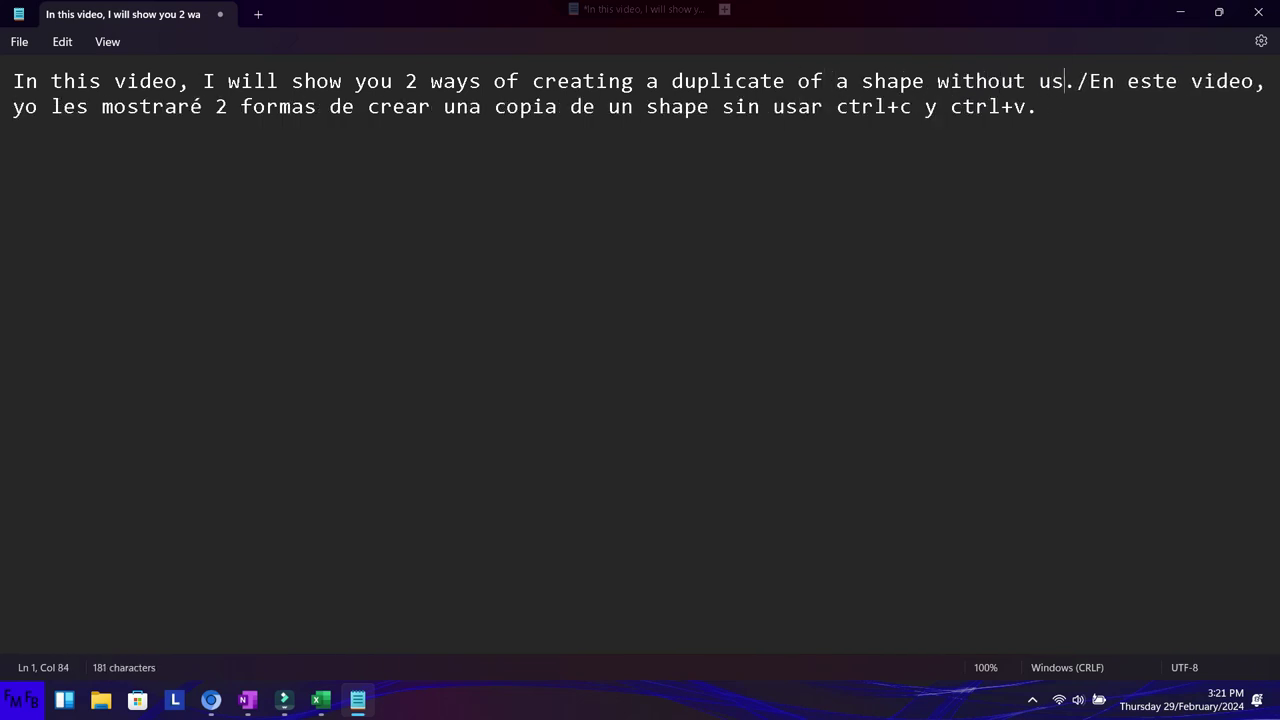
{"action": "type", "text": "ing"}
{"action": "key", "text": "ctrl+v"}
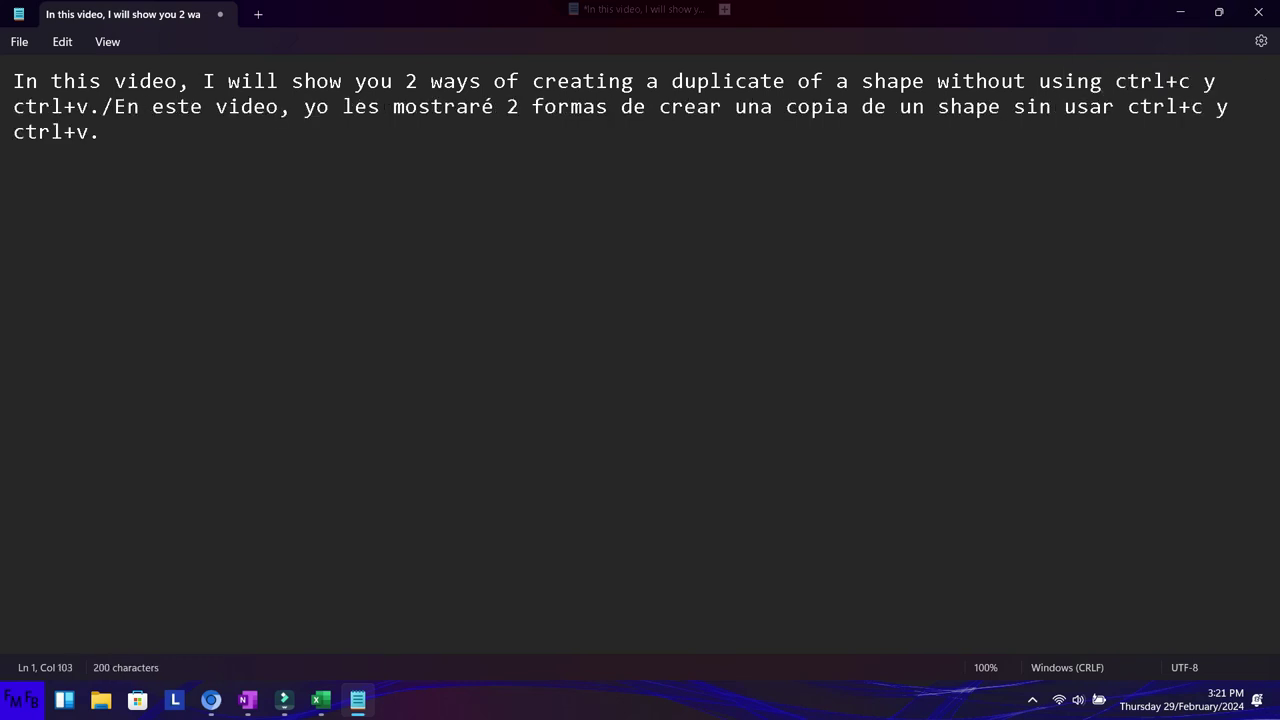
{"action": "left_click", "coordinate": [13, 106]}
{"action": "key", "text": "Delete"}
{"action": "type", "text": "&"}
{"action": "left_click", "coordinate": [1216, 106]}
{"action": "key", "text": "alt+Tab"}
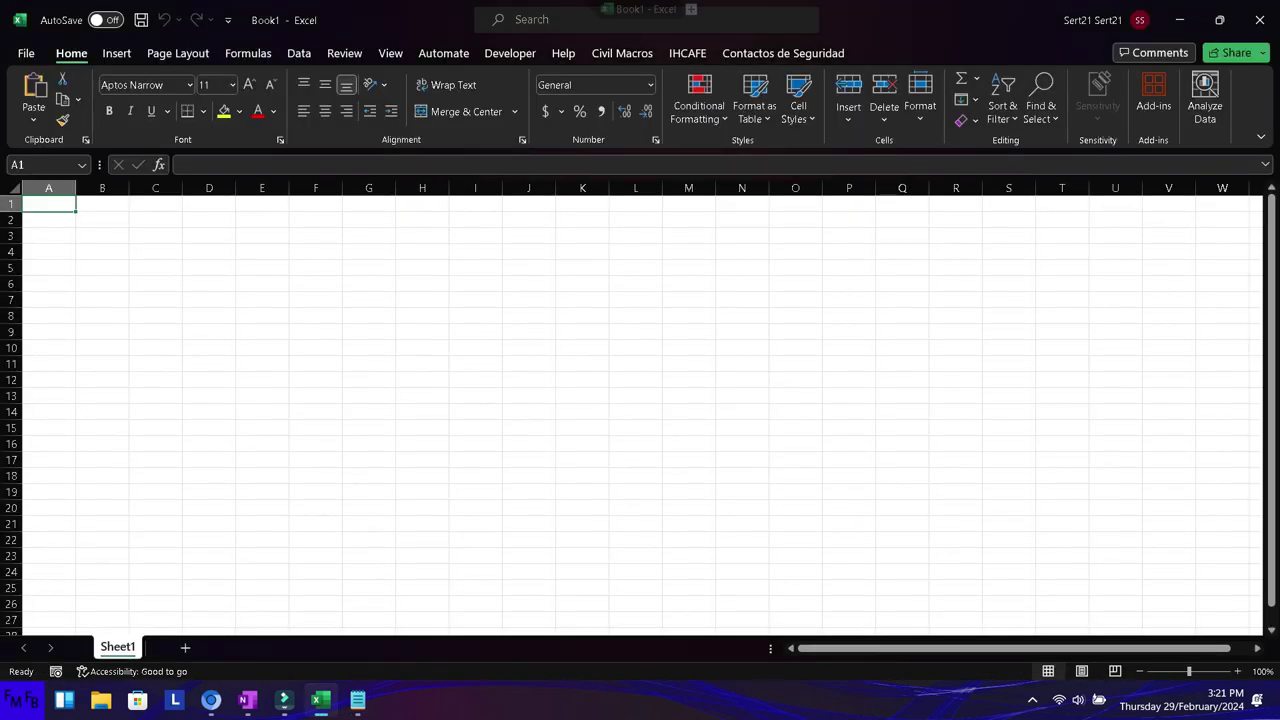
Step: Draw a rectangle over cells B3:D5 and duplicate it with Ctrl+D
{"action": "key", "text": "alt+n"}
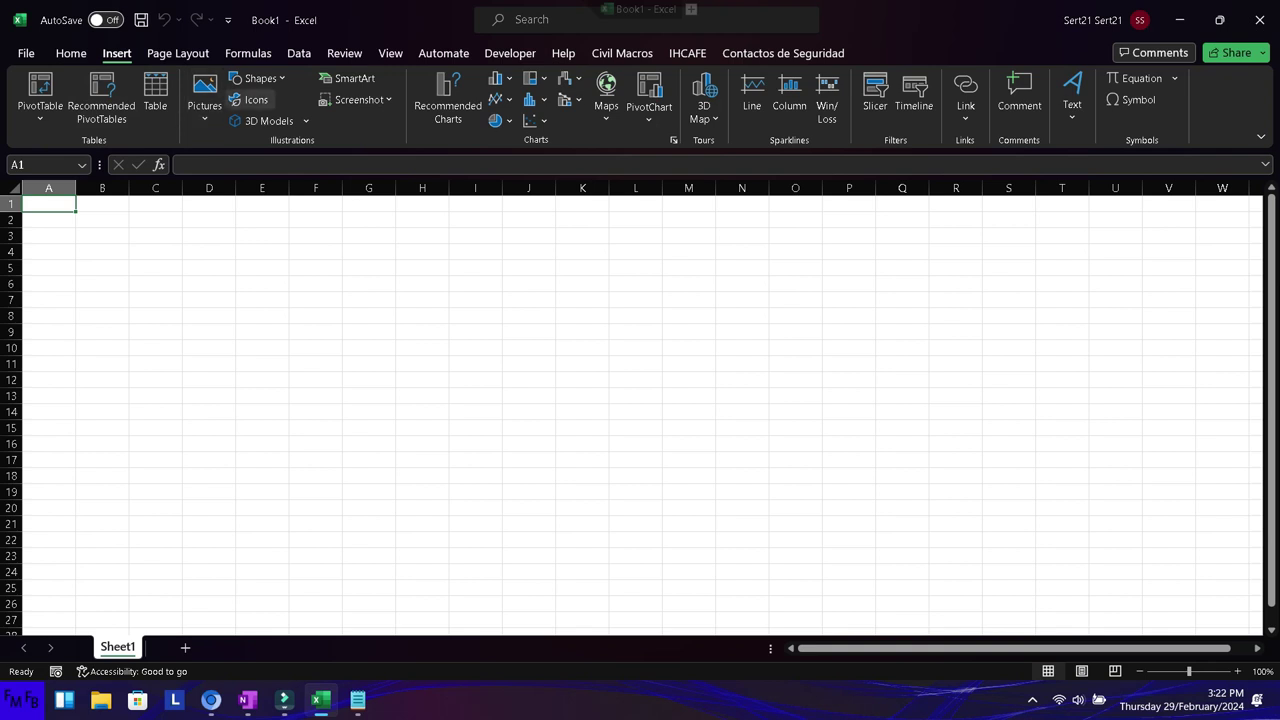
{"action": "left_click", "coordinate": [259, 78]}
{"action": "left_click", "coordinate": [283, 121]}
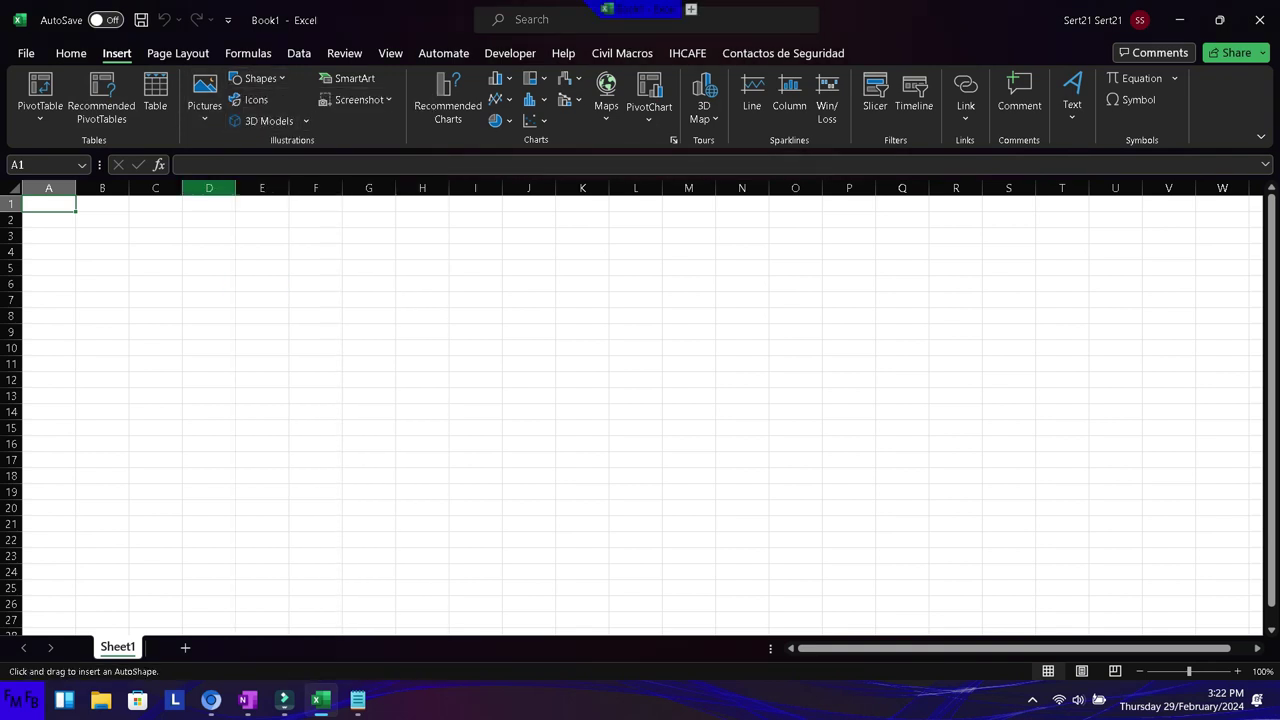
{"action": "left_click_drag", "start_coordinate": [98, 233], "coordinate": [229, 285]}
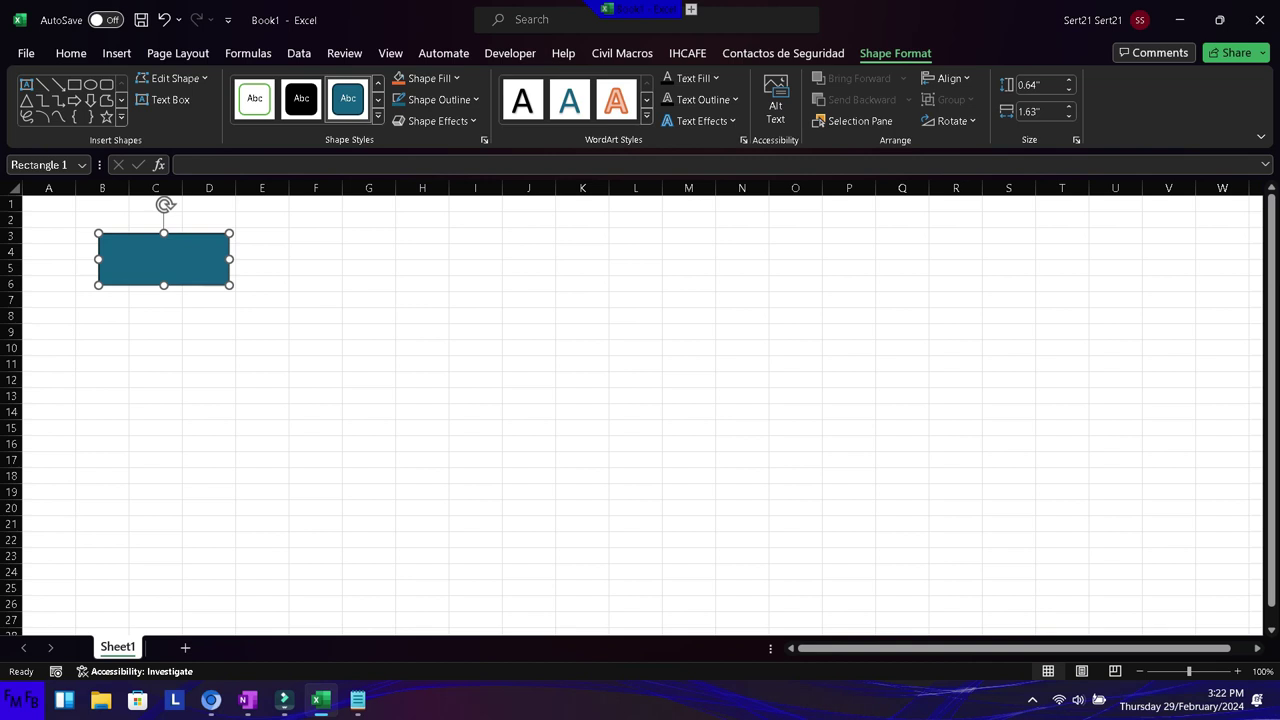
{"action": "key", "text": "ctrl+d"}
{"action": "key", "text": "ctrl+d"}
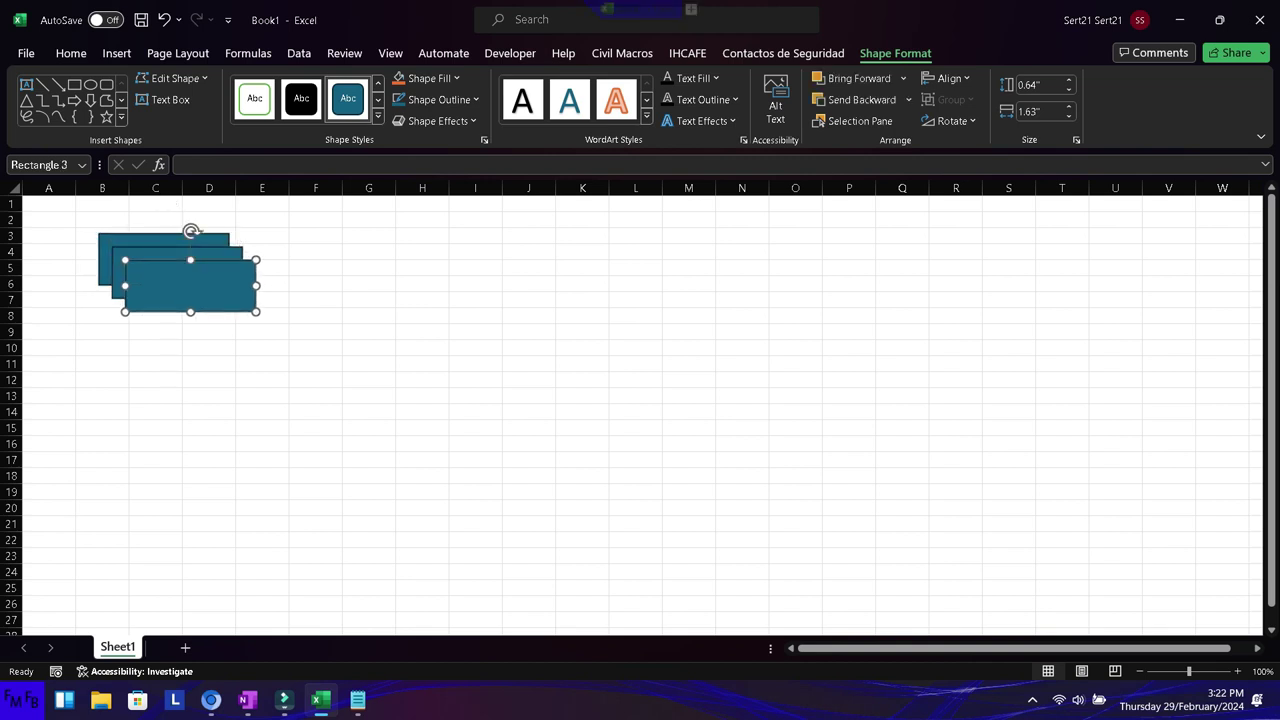
{"action": "key", "text": "alt+Tab"}
Step: Type the Spanish line, then the English line above it, about copying the shape via select and ctrl+d
{"action": "key", "text": "Return"}
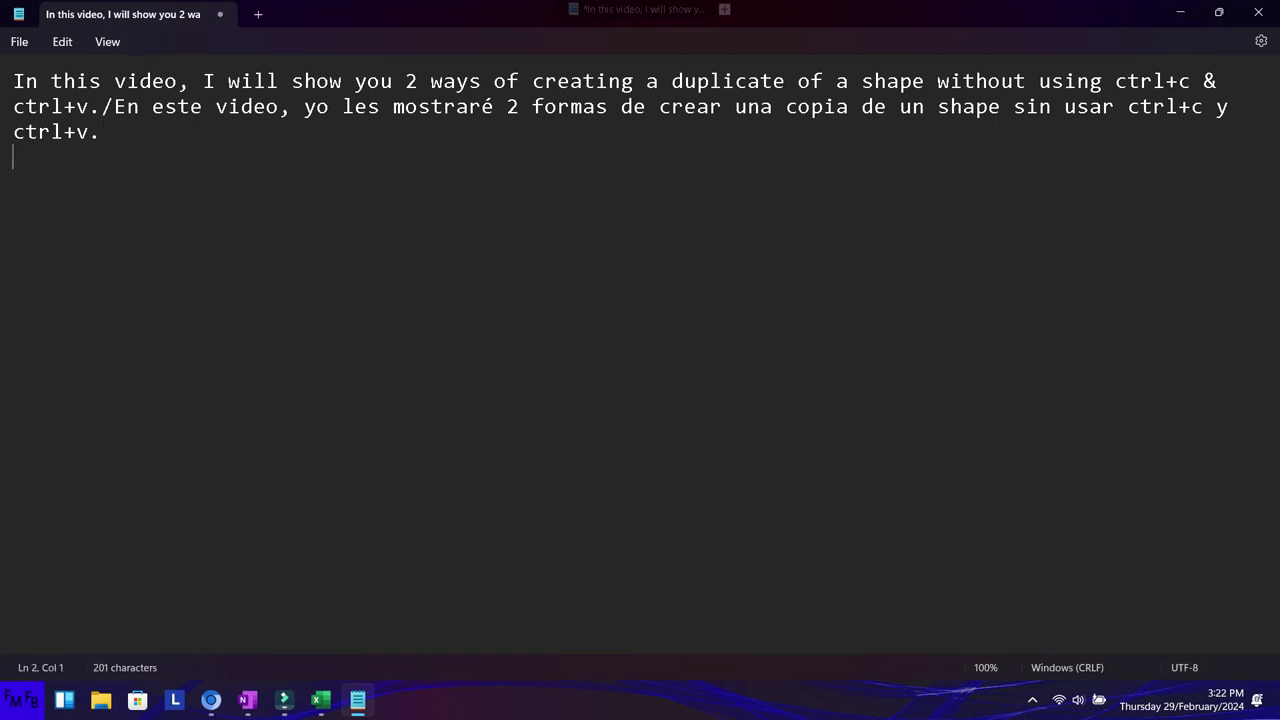
{"action": "type", "text": "Ahorita acabo de crear una copia del shape, seleccionando el shape y presionan"}
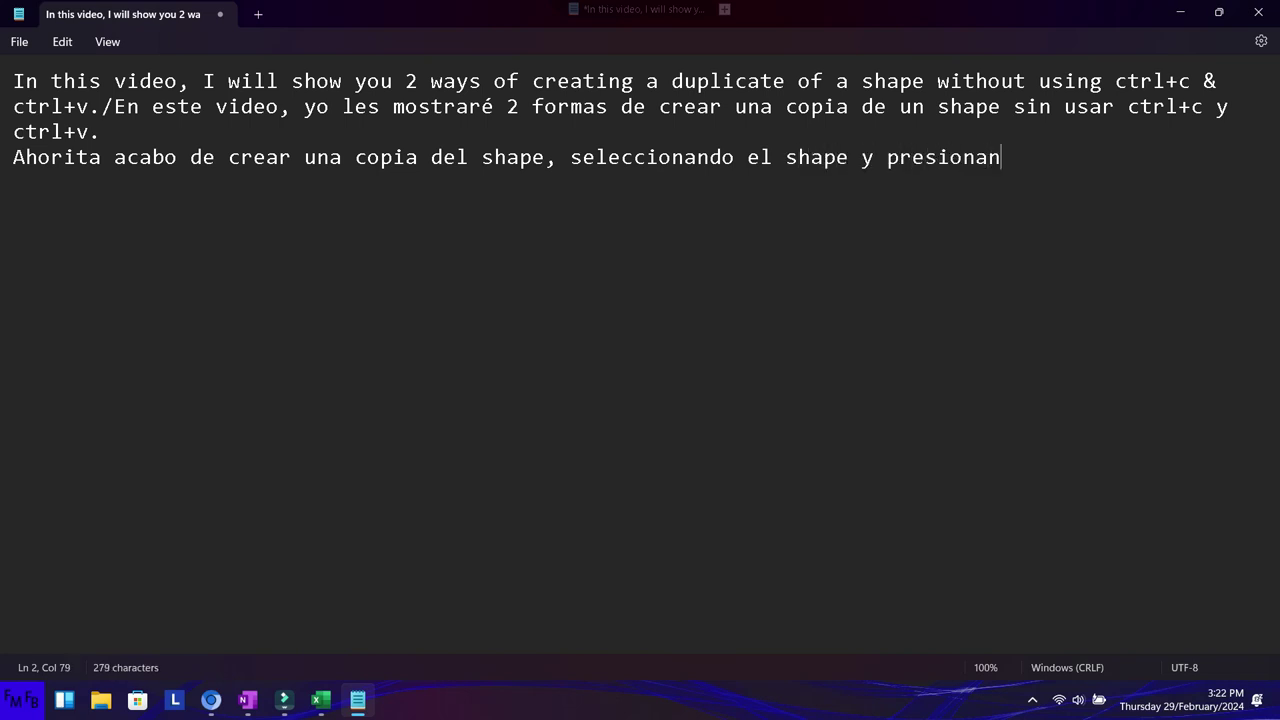
{"action": "type", "text": "do ctrl+D."}
{"action": "key", "text": "Return"}
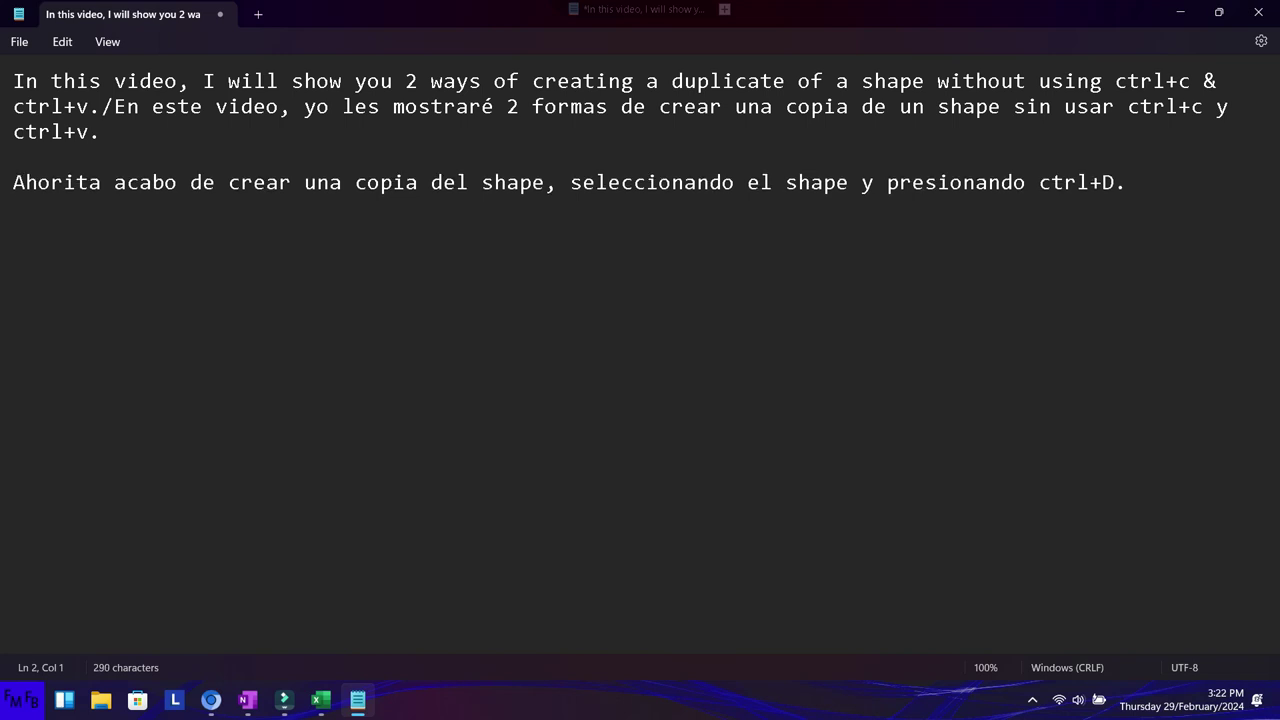
{"action": "type", "text": "Right now I have created a "}
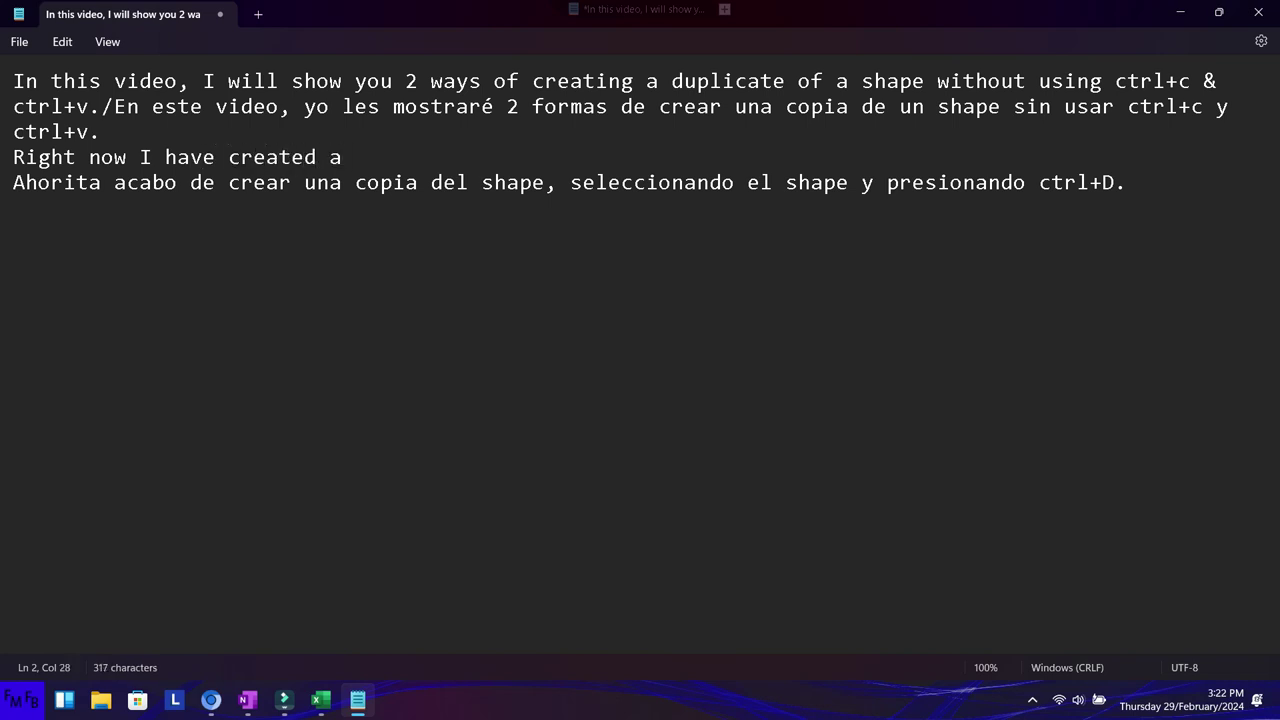
{"action": "type", "text": "duplicate of the shape by selecting it"}
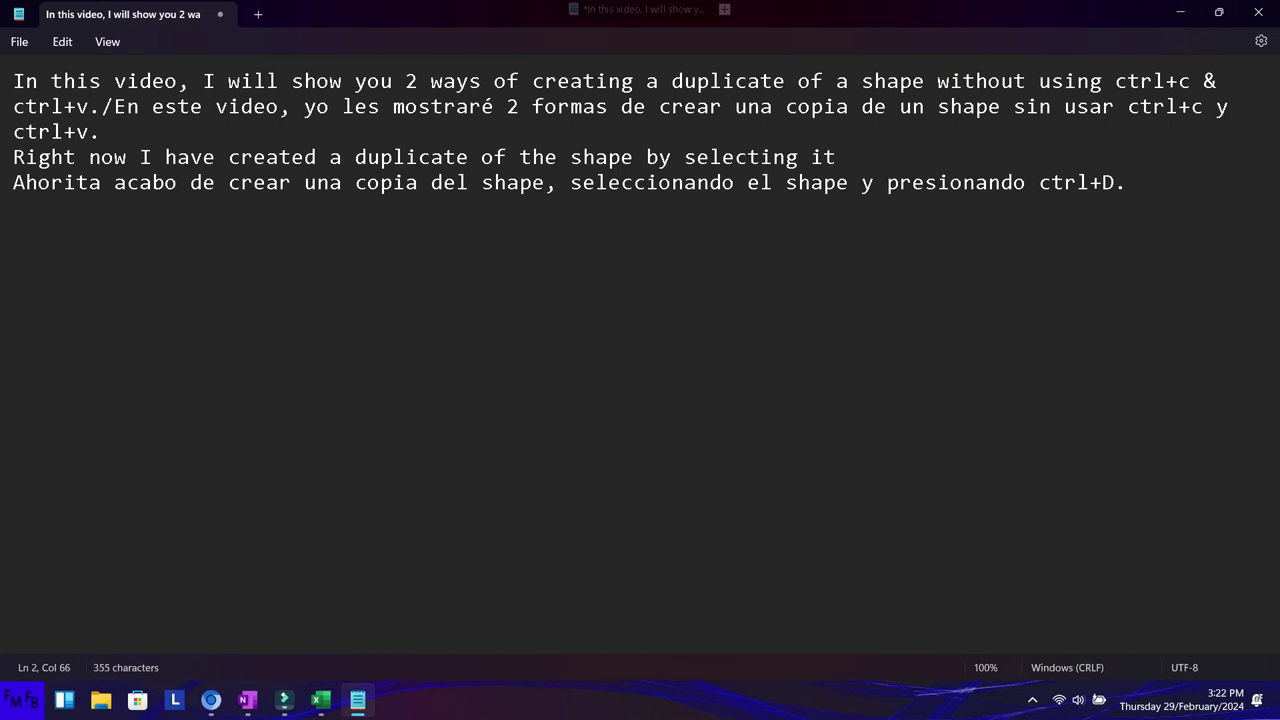
{"action": "type", "text": ", and pressing ctrl+d."}
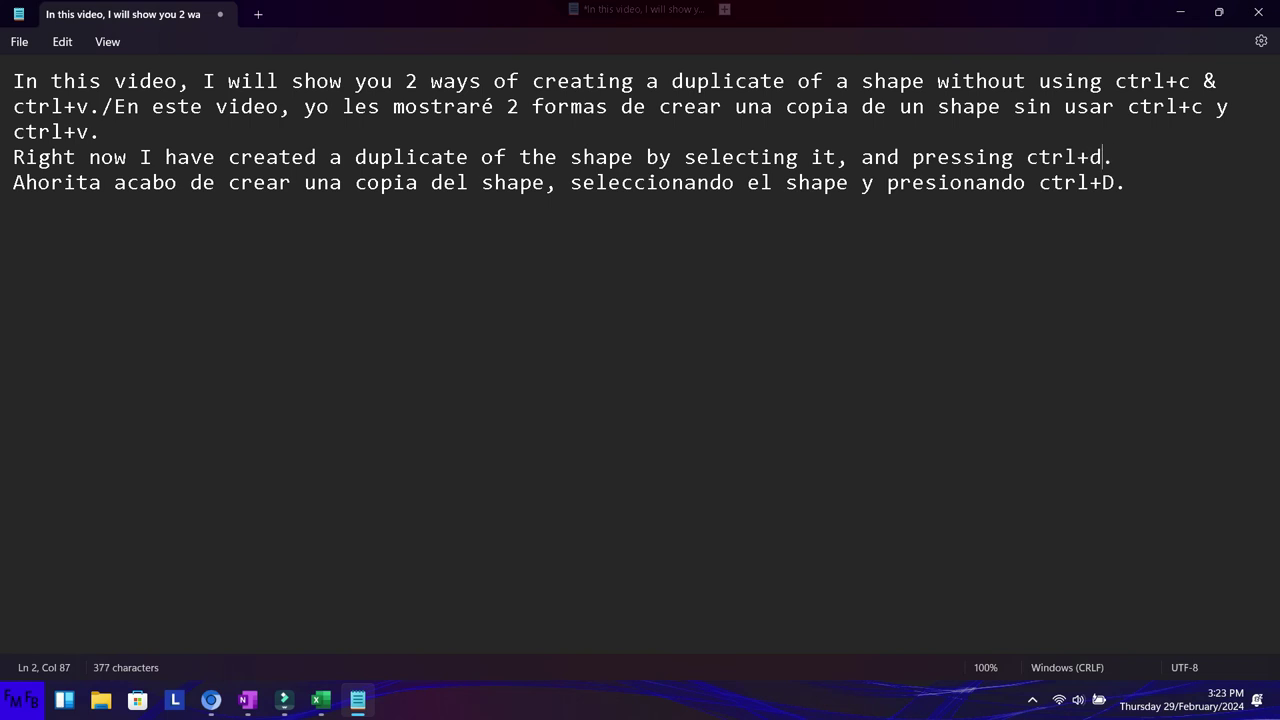
Step: Make 'ctrl+d' lowercase in both the English and Spanish lines
{"action": "key", "text": "BackSpace"}
{"action": "type", "text": "D"}
{"action": "key", "text": "BackSpace"}
{"action": "type", "text": "d"}
{"action": "key", "text": "Down"}
{"action": "key", "text": "BackSpace"}
{"action": "type", "text": "d"}
Step: Undo the Ctrl+D duplicates and Ctrl+drag a copy of the teal rectangle onto columns E–G
{"action": "key", "text": "Return"}
{"action": "key", "text": "alt+Tab"}
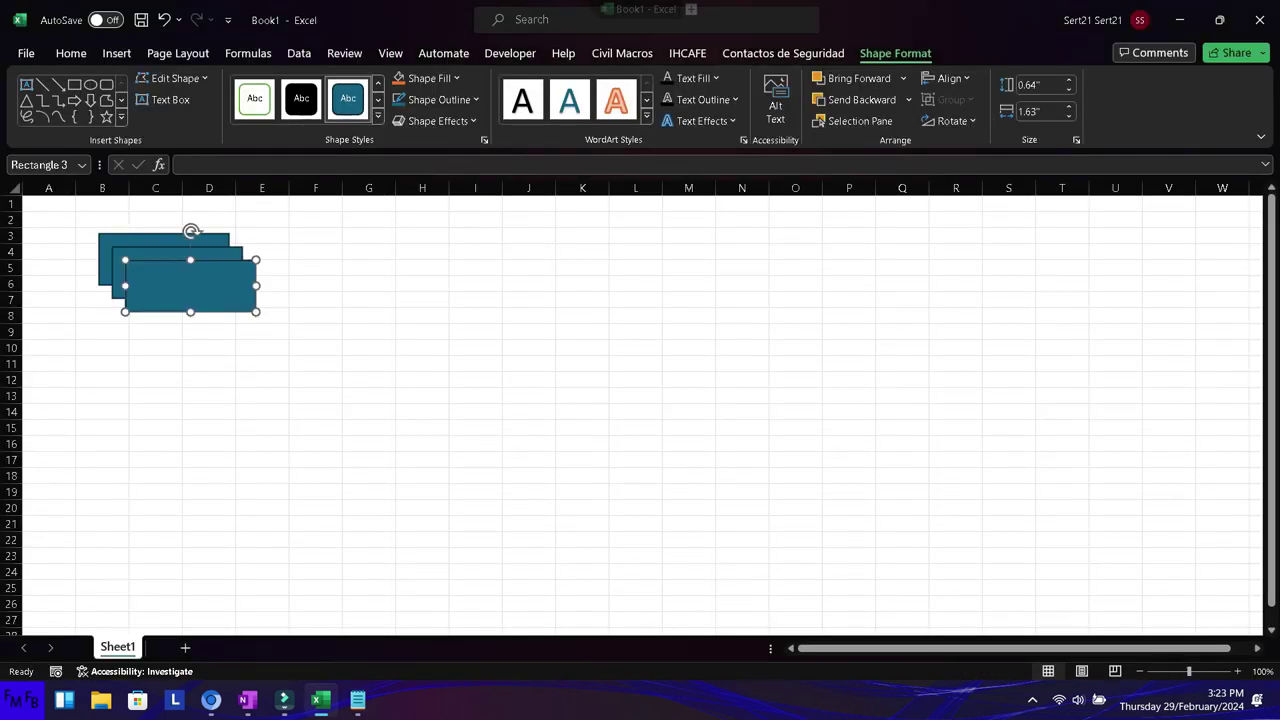
{"action": "key", "text": "ctrl+z"}
{"action": "key", "text": "ctrl+z"}
{"action": "left_click", "coordinate": [164, 259]}
{"action": "left_click_drag", "start_coordinate": [164, 259], "coordinate": [324, 257], "text": "ctrl"}
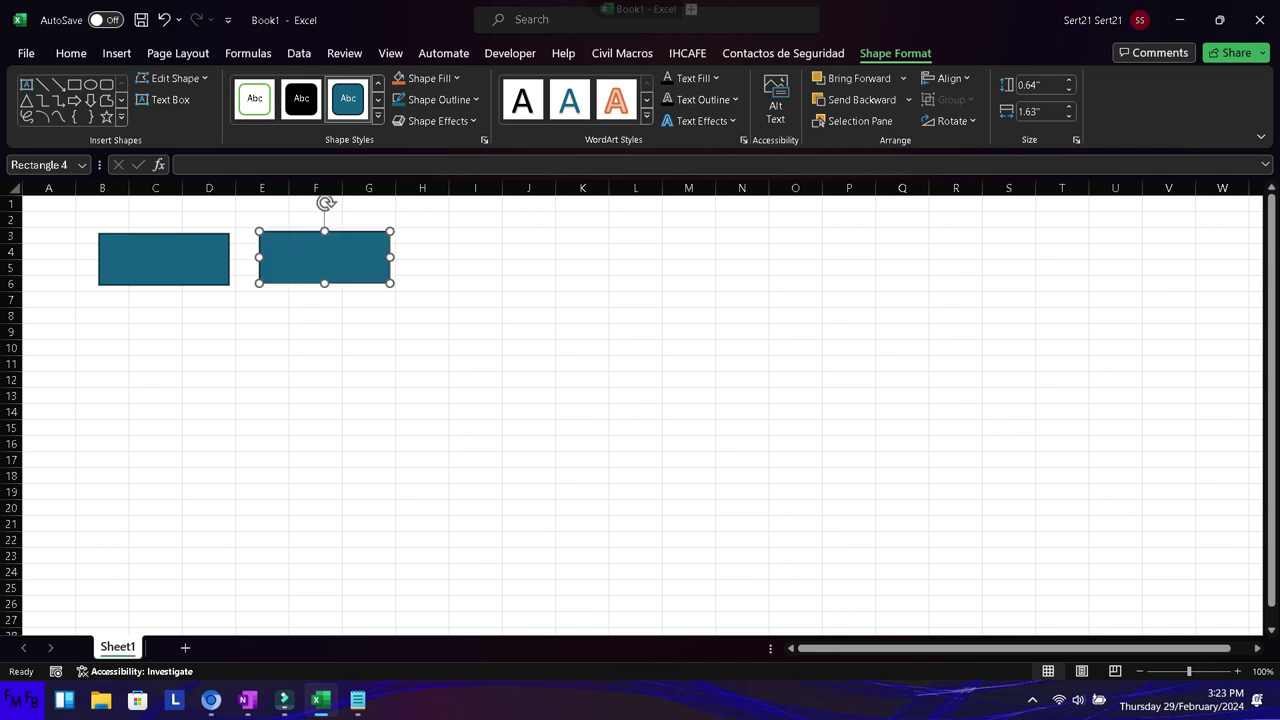
Step: Type 'The second way of creating a duplicate of a shape is by selecting it, pressing control and dragging…'
{"action": "key", "text": "alt+Tab"}
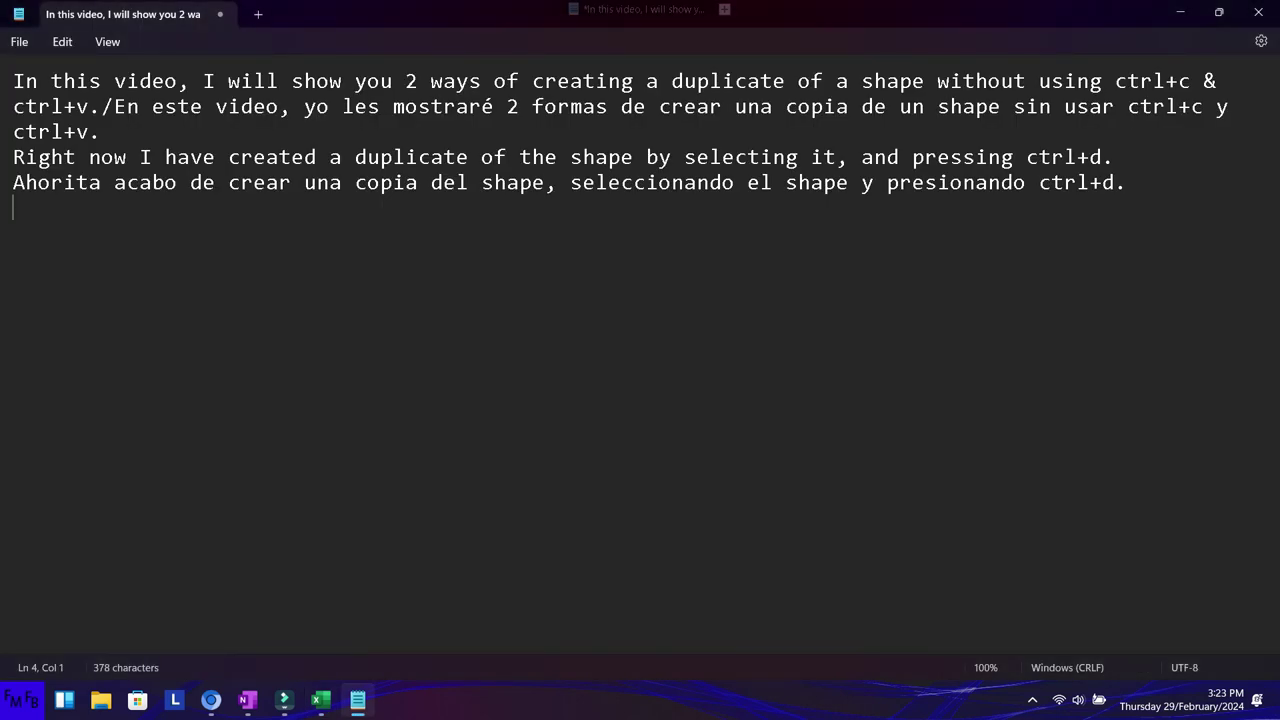
{"action": "type", "text": "he seconf"}
{"action": "key", "text": "BackSpace"}
{"action": "type", "text": "d way of creating a dupliacte"}
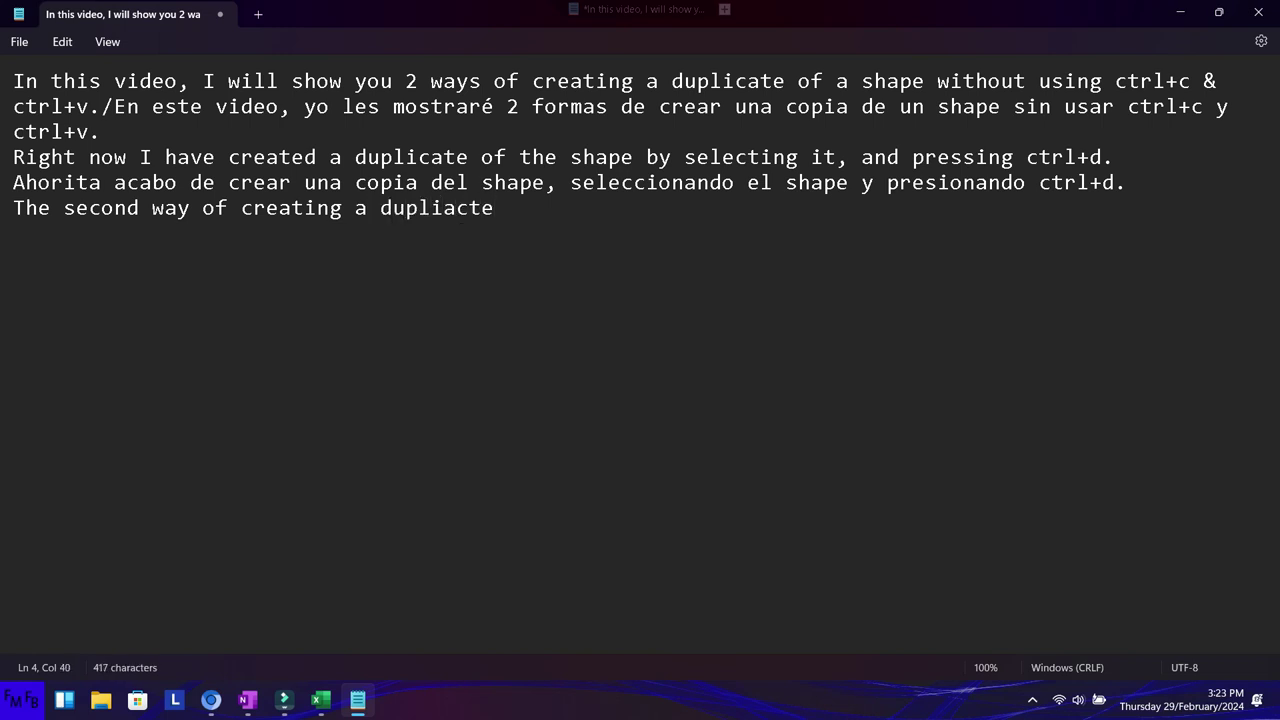
{"action": "key", "text": "BackSpace"}
{"action": "key", "text": "BackSpace"}
{"action": "key", "text": "BackSpace"}
{"action": "key", "text": "BackSpace"}
{"action": "type", "text": "cate of a shape is by selectingit , pressing control and "}
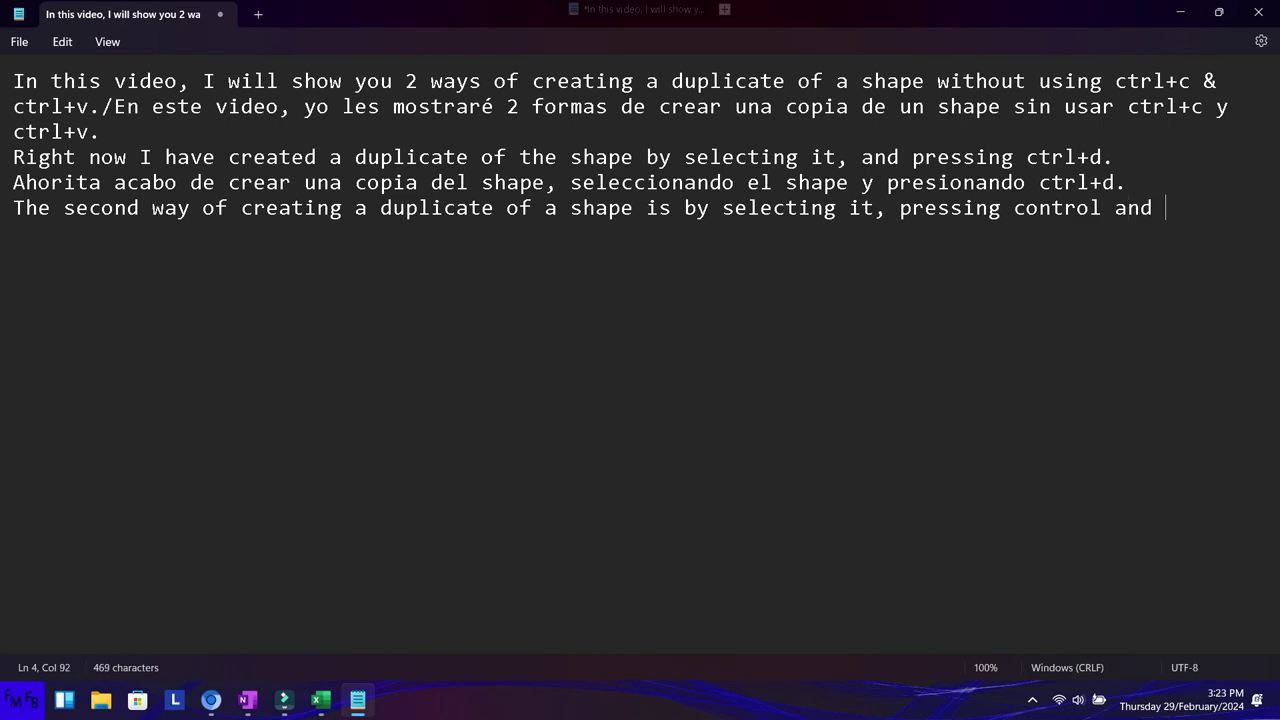
{"action": "type", "text": "dragging the shape all at the same time"}
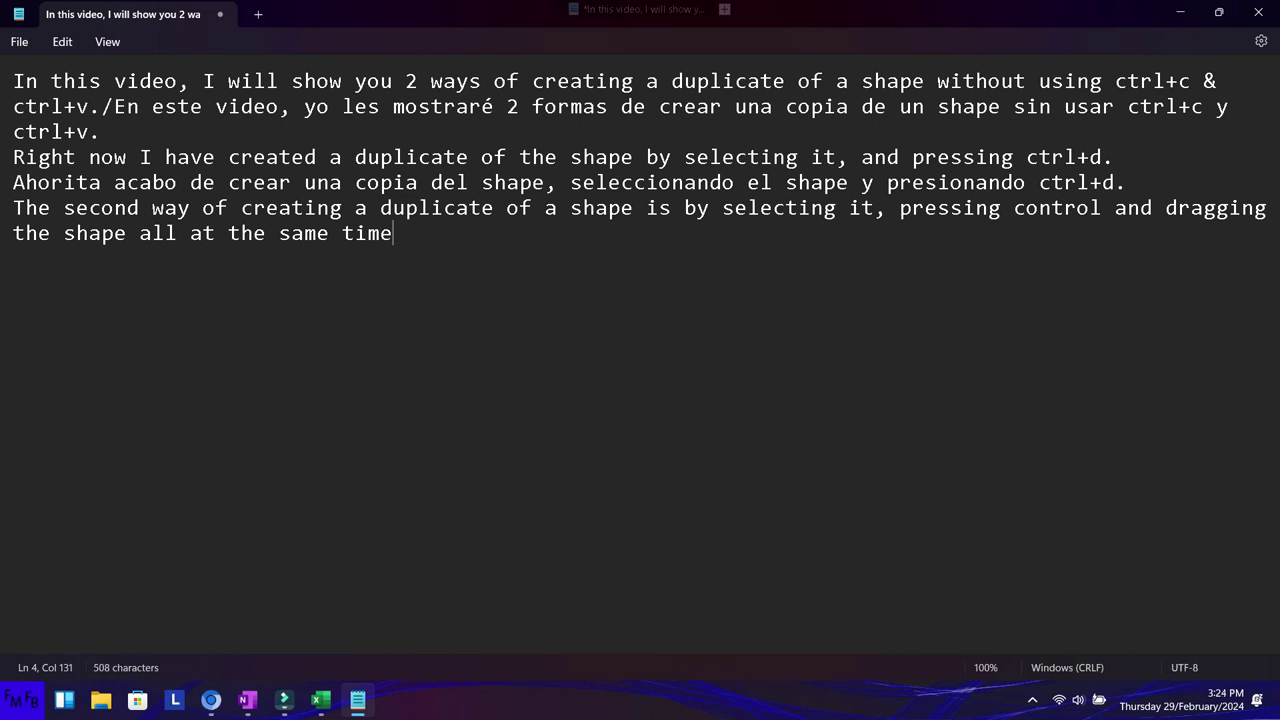
Step: Add '/' and the Spanish translation ending 'mientras mantiene ctrl y el clic presionados.'
{"action": "type", "text": "./ la segunda forma de hacer una copia de un shape, es "}
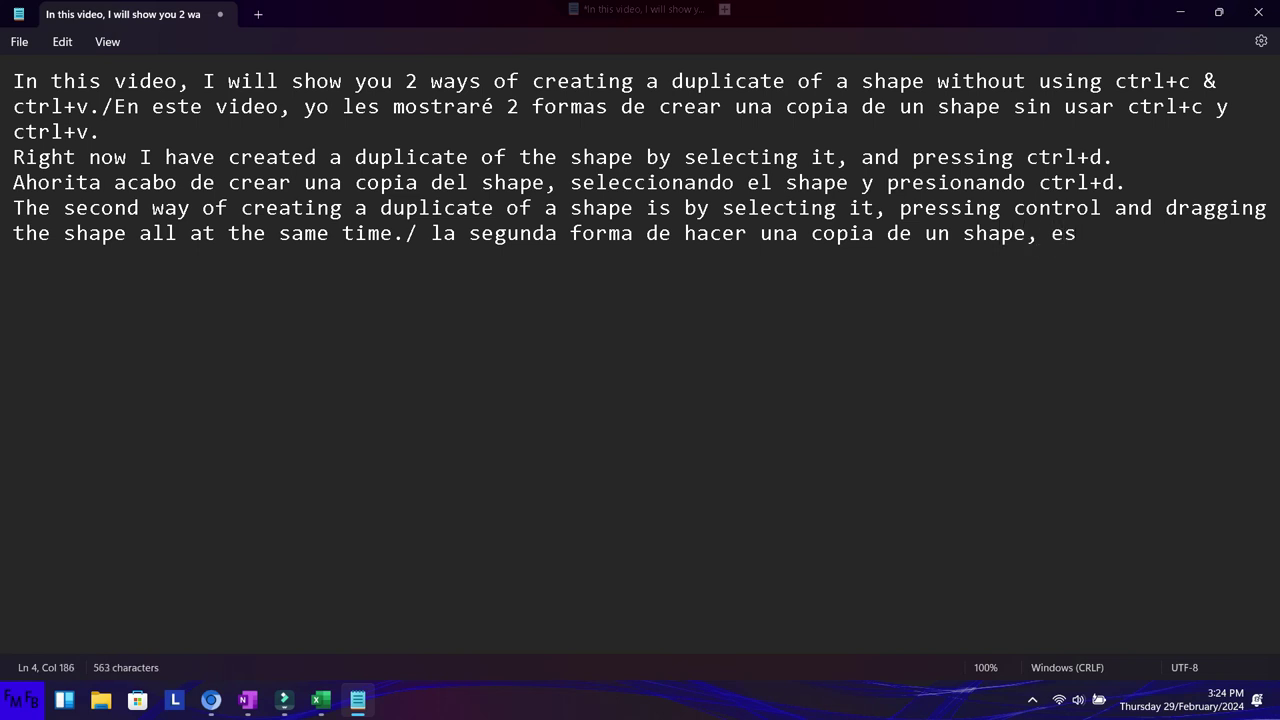
{"action": "type", "text": "seleccionando el shape, "}
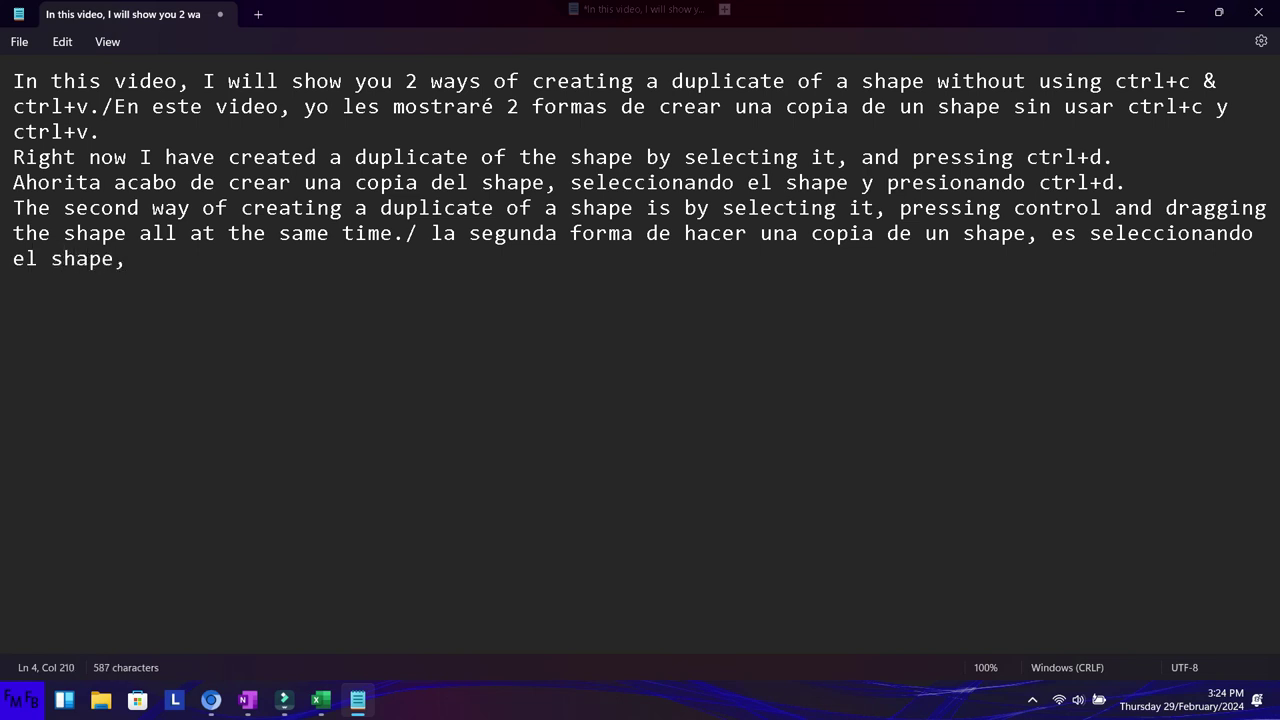
{"action": "type", "text": "presionando ctrl y "}
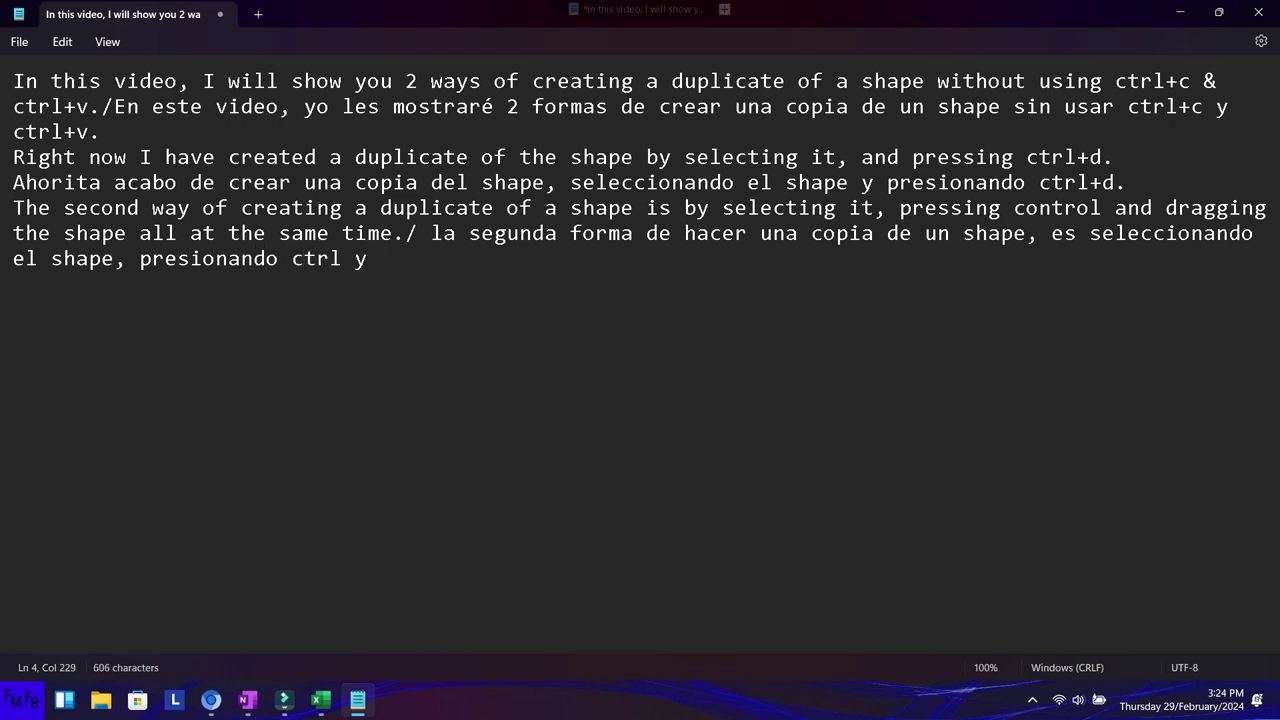
{"action": "type", "text": "arrastrand"}
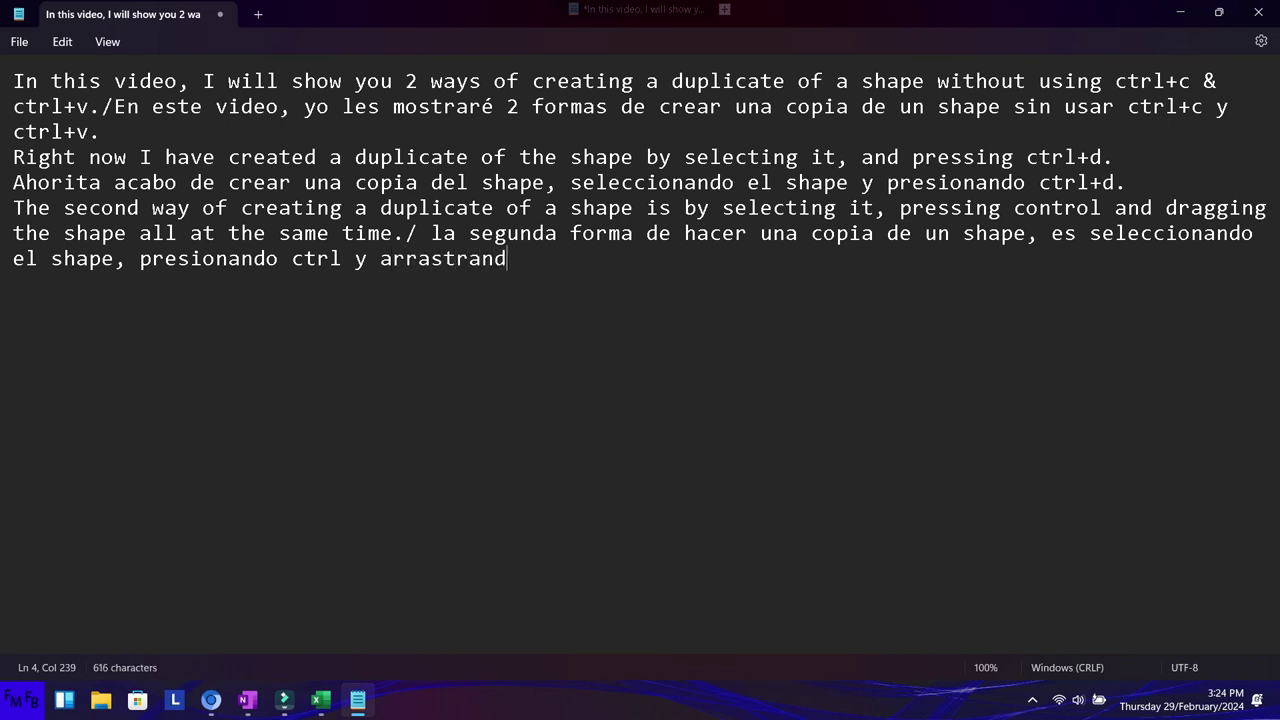
{"action": "type", "text": "o el shape"}
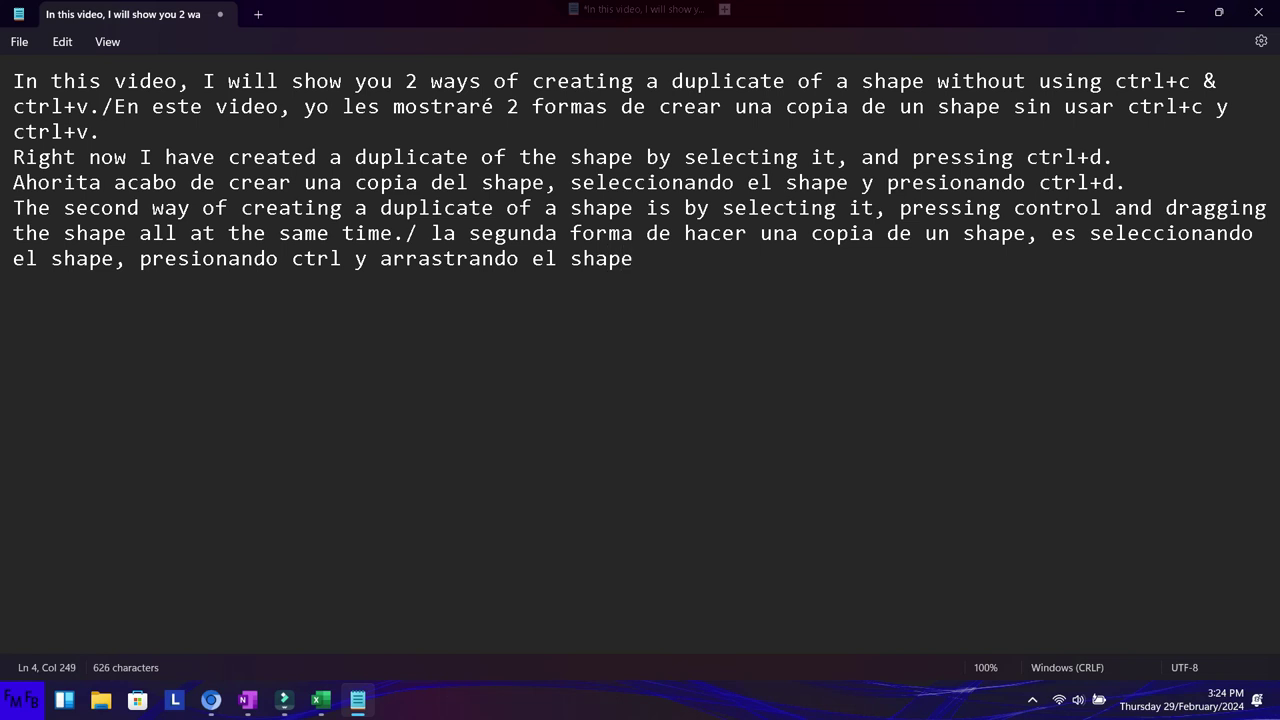
{"action": "type", "text": ", "}
{"action": "type", "text": "mientras mantiene "}
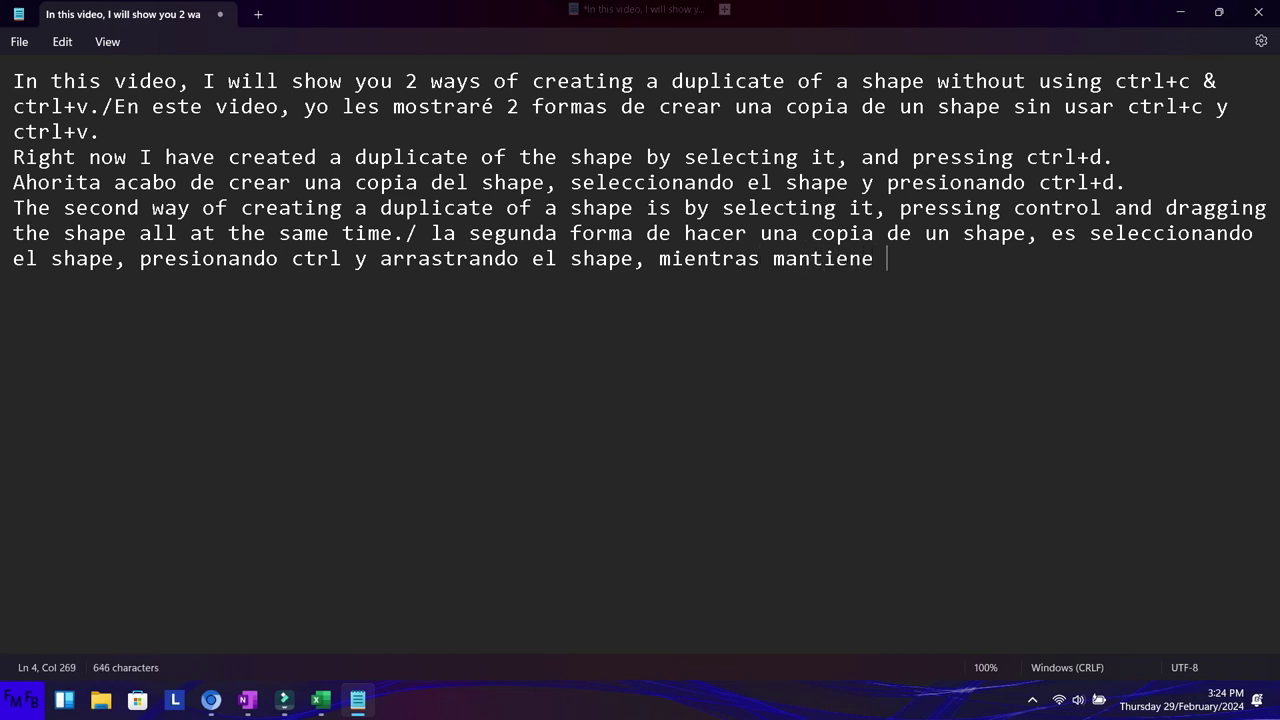
{"action": "type", "text": "ctrl y el clic presionados."}
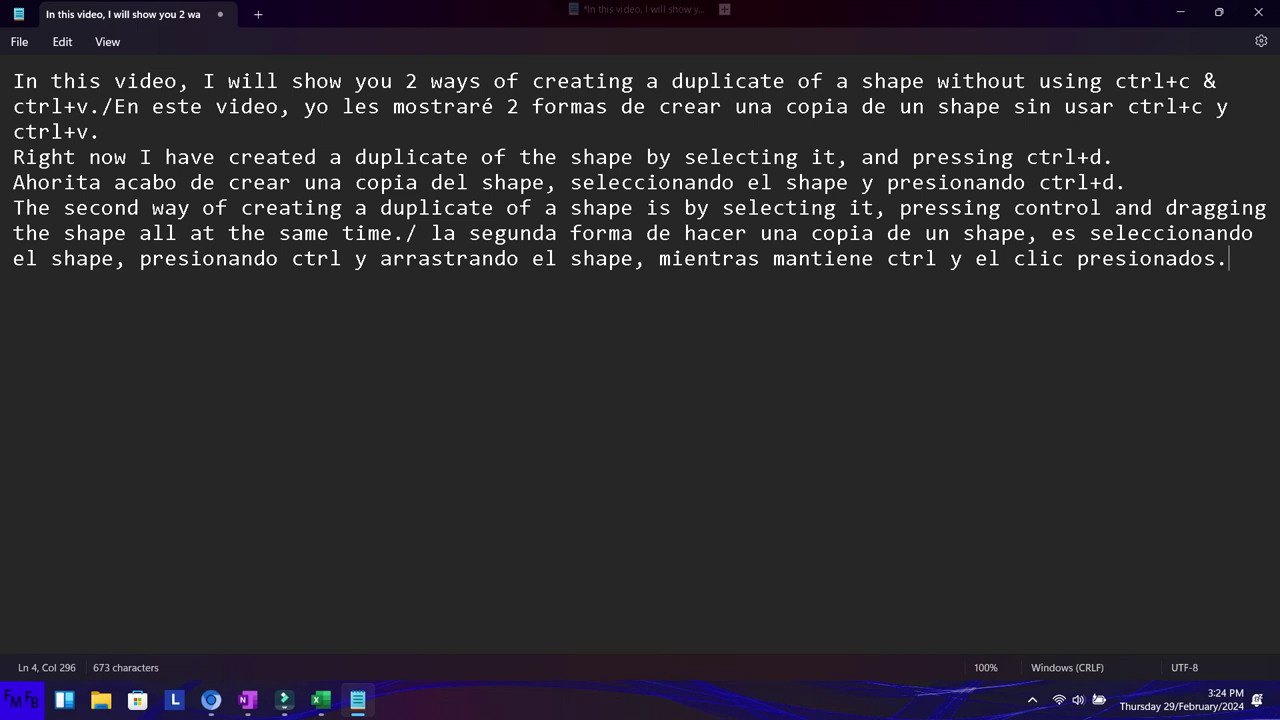
{"action": "left_click", "coordinate": [1032, 700]}
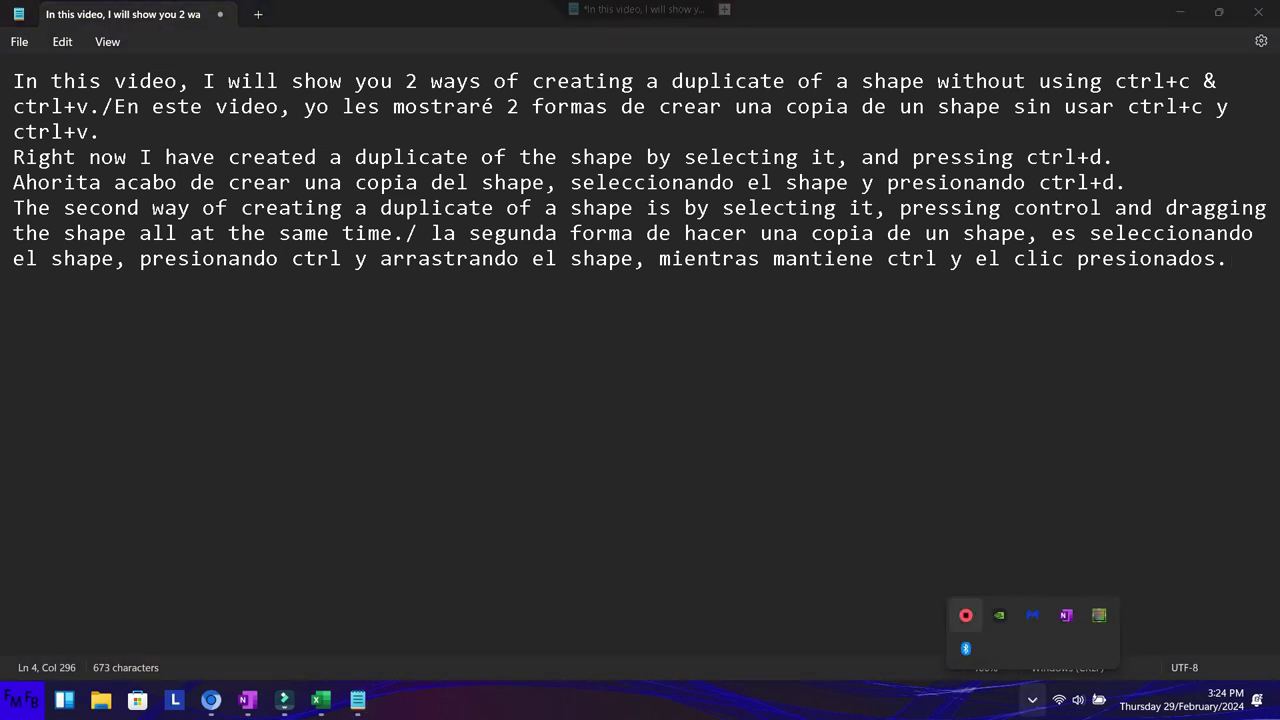